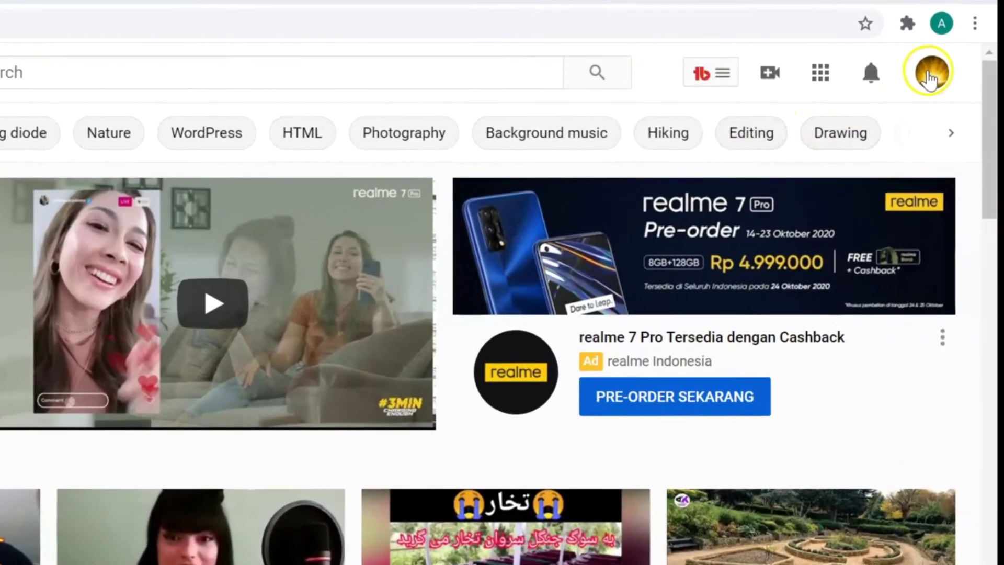
Go to the channel's YouTube Studio and show its list of uploaded content
click(937, 76)
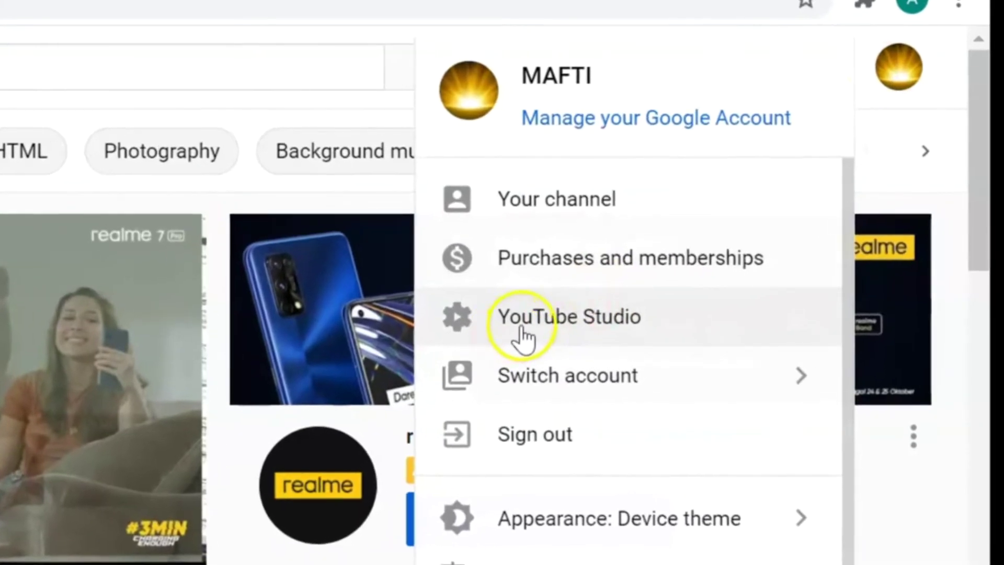
click(512, 332)
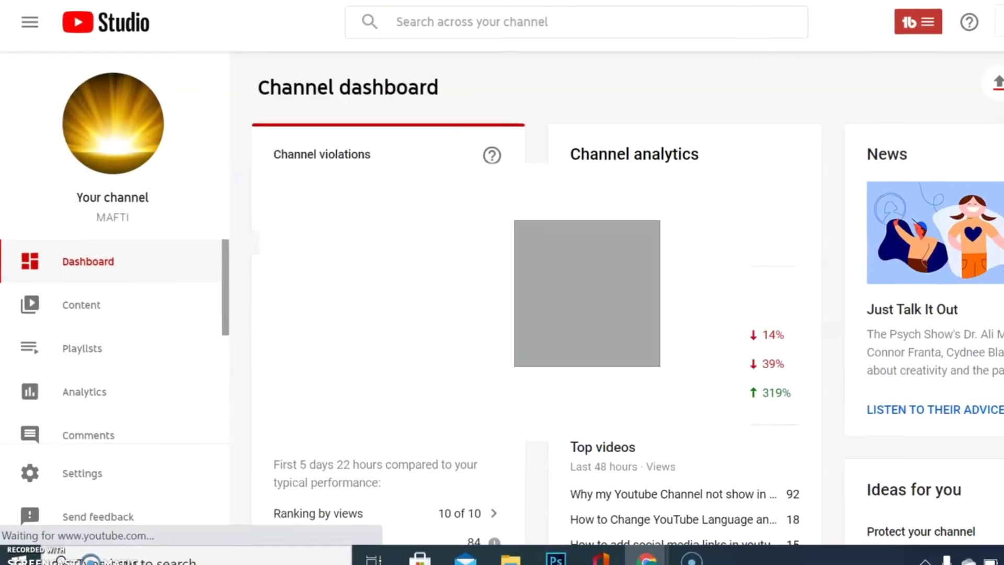
click(81, 328)
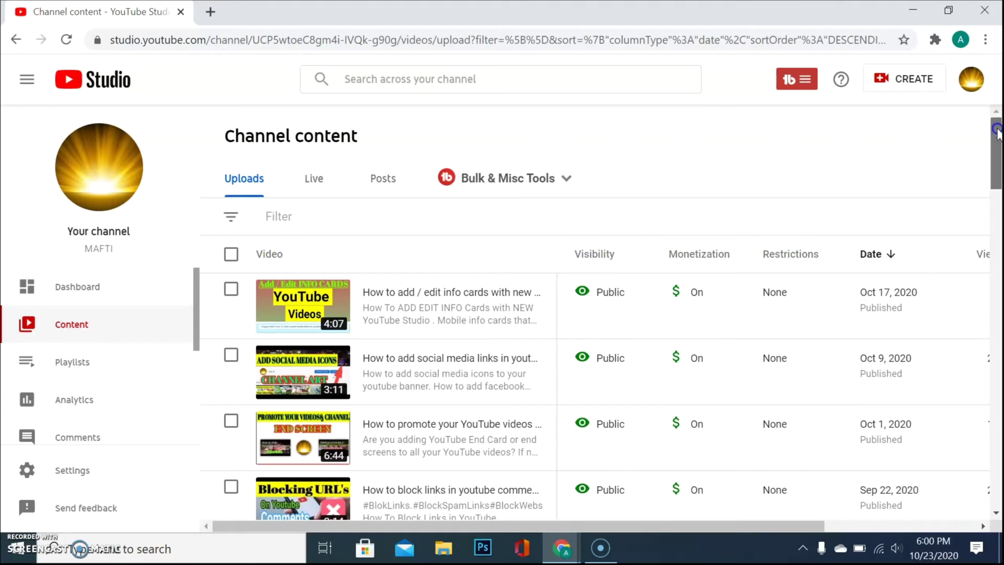
Open the monetization settings of the 5:06:42 #Nocopyright music video published Jun 7, 2020
drag(997, 131, 999, 374)
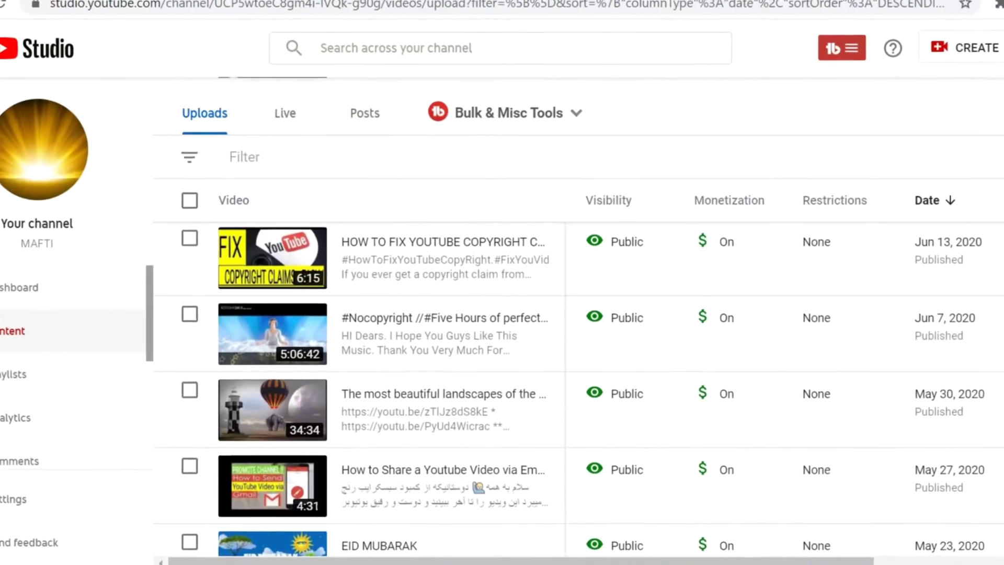
mouse_move(708, 325)
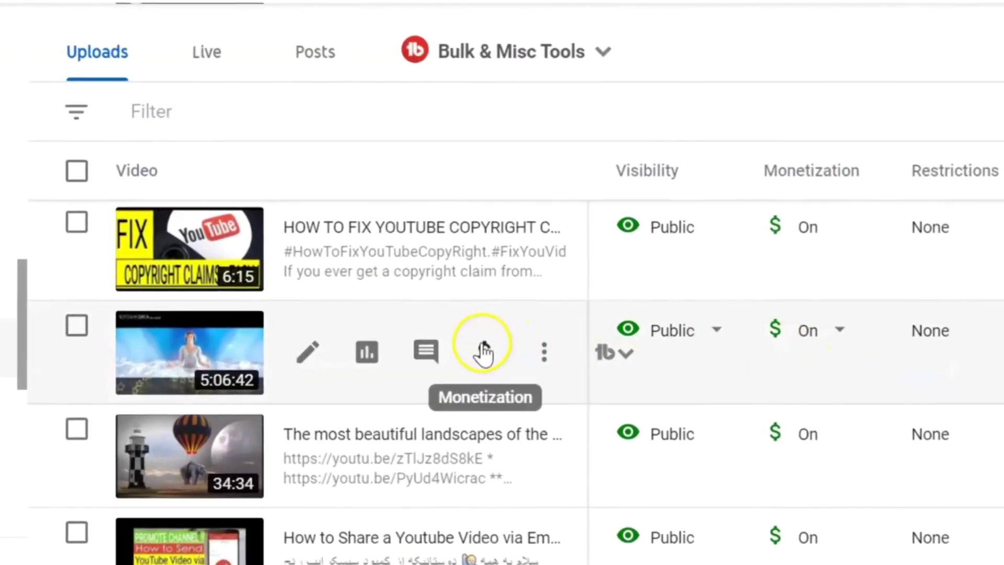
click(482, 363)
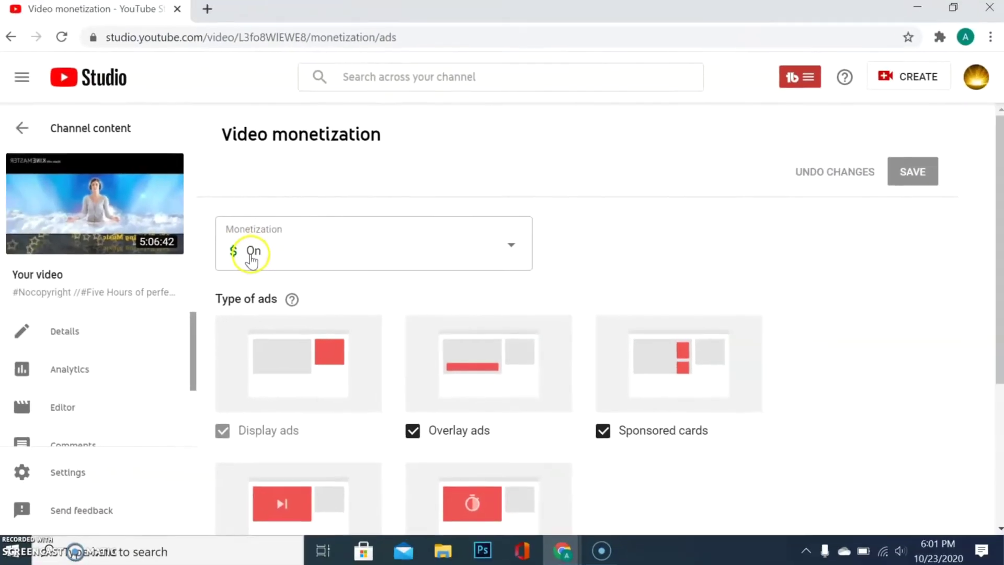
Enable video ads during the video (mid-roll) and open the mid-roll ad break manager
drag(995, 277, 997, 368)
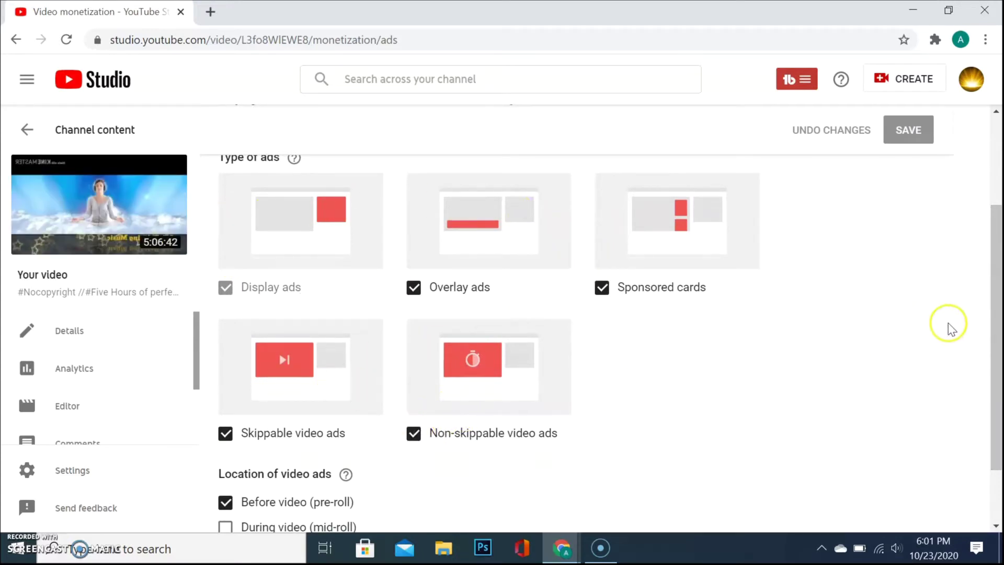
drag(995, 334, 996, 386)
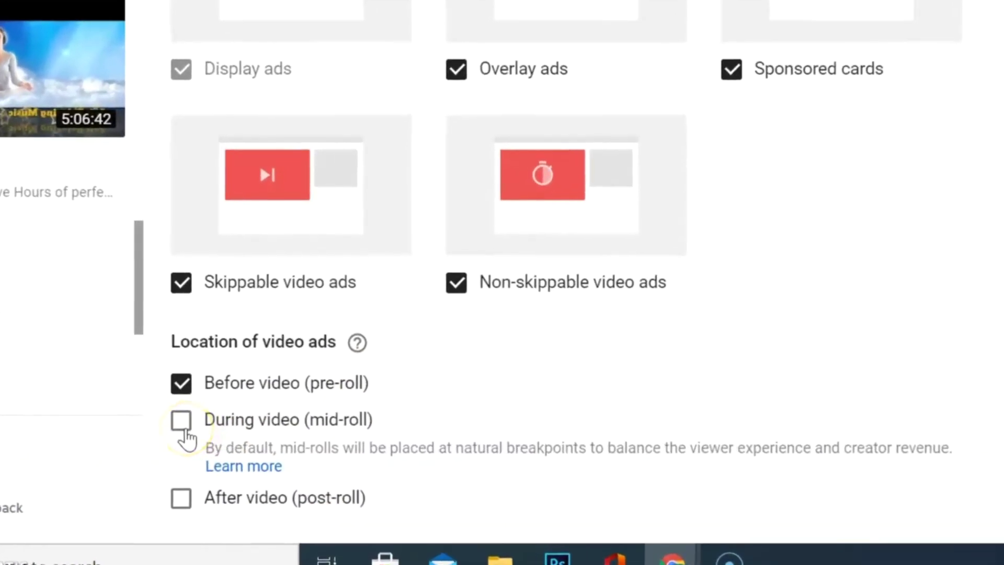
click(194, 434)
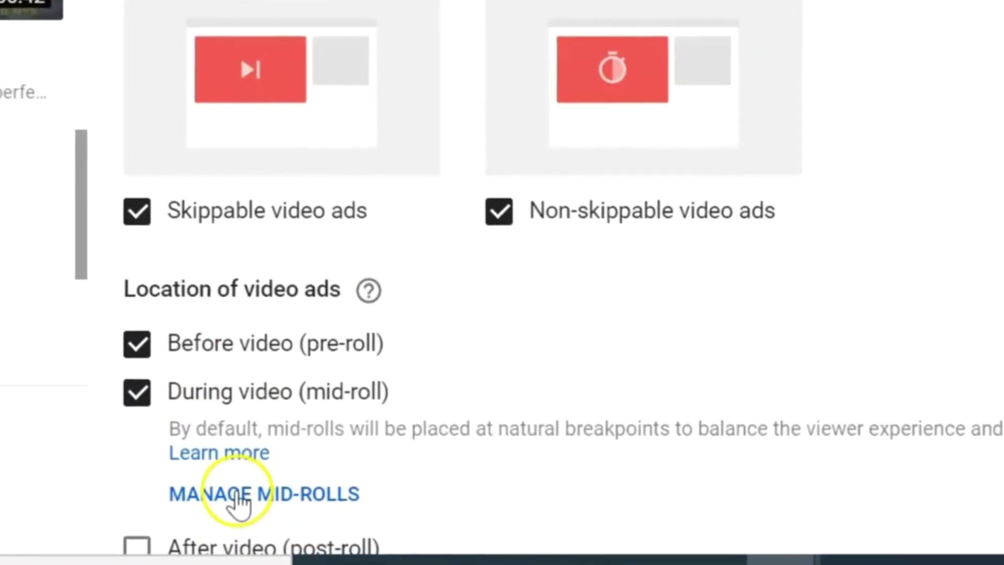
click(300, 494)
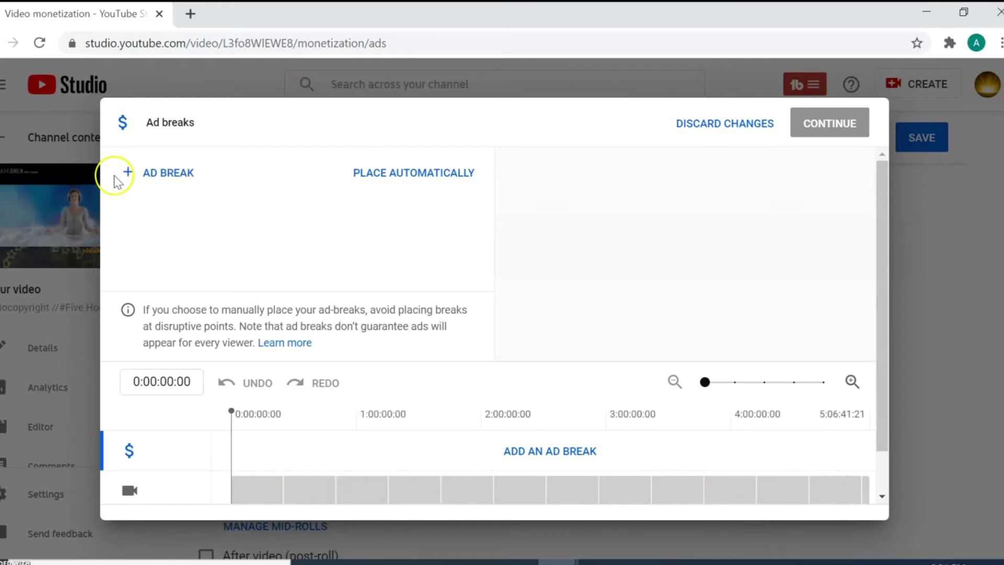
Add four ad breaks on the timeline at 0:00:00, 0:16:35, 0:48:32 and 1:23:17
click(145, 180)
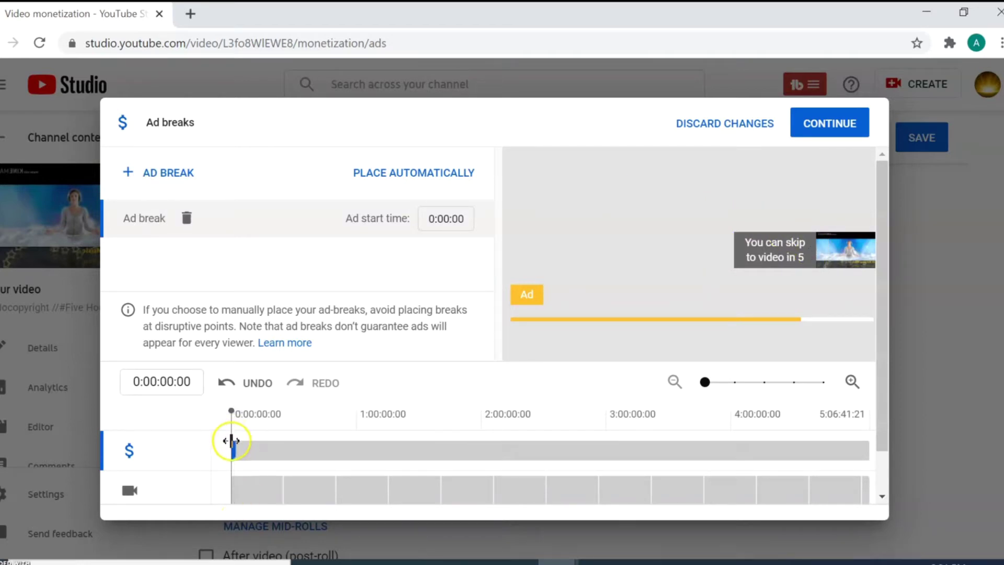
drag(231, 441, 232, 441)
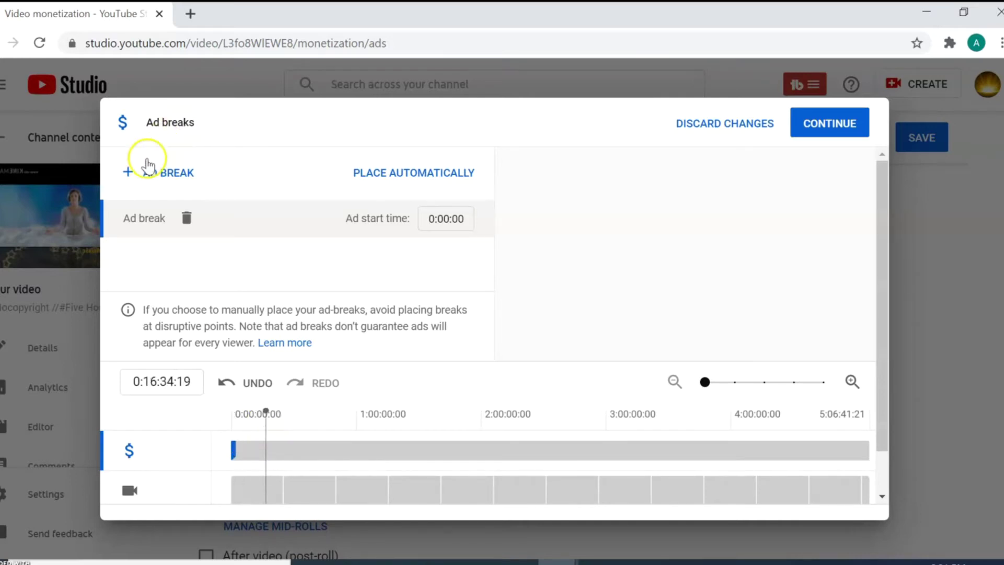
click(157, 174)
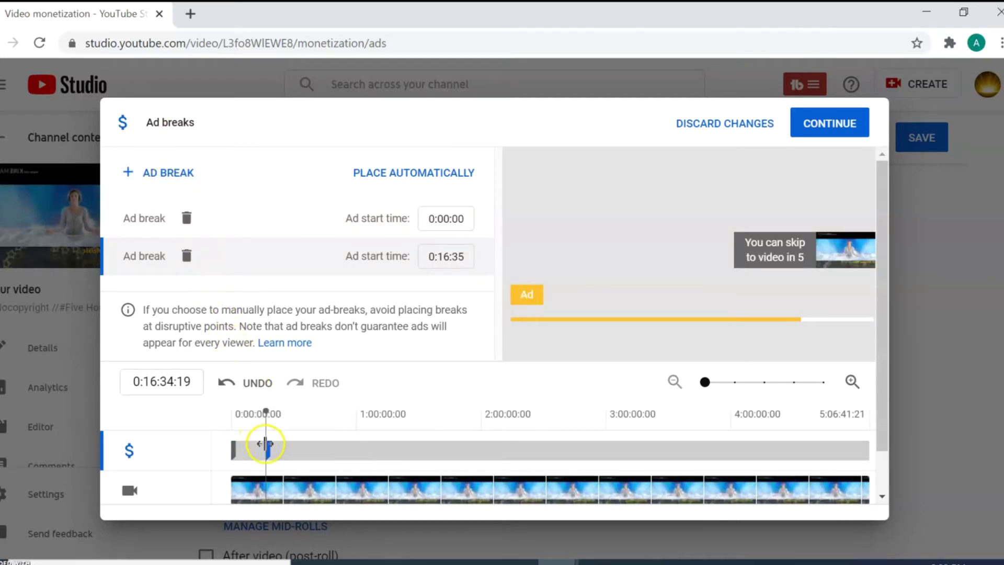
drag(267, 448, 338, 451)
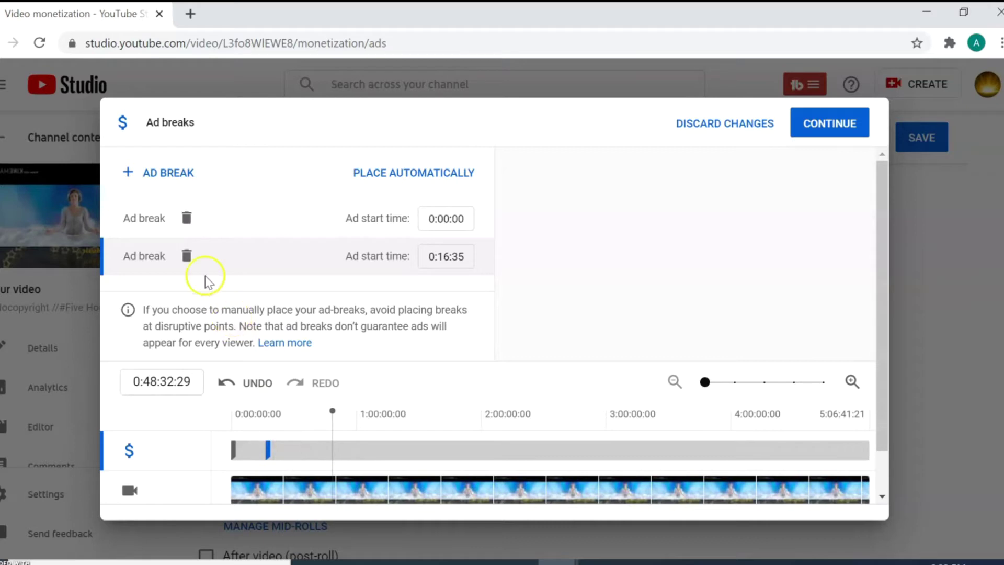
click(183, 177)
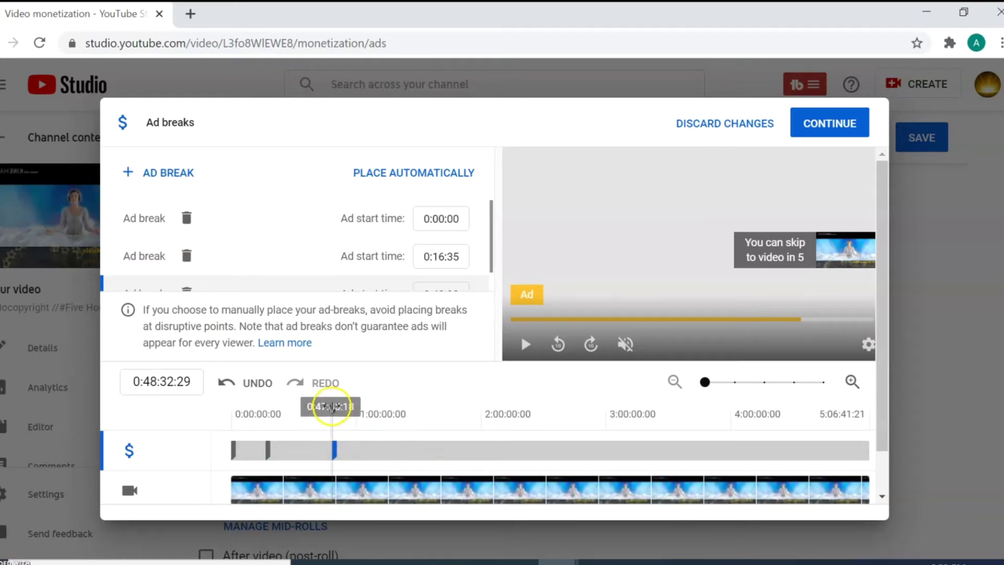
drag(332, 407, 400, 423)
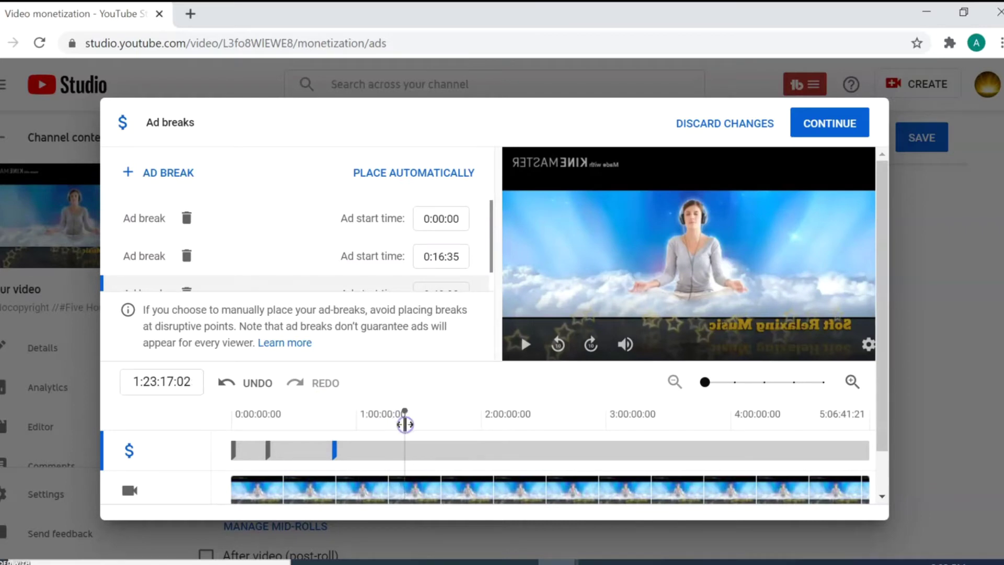
click(152, 171)
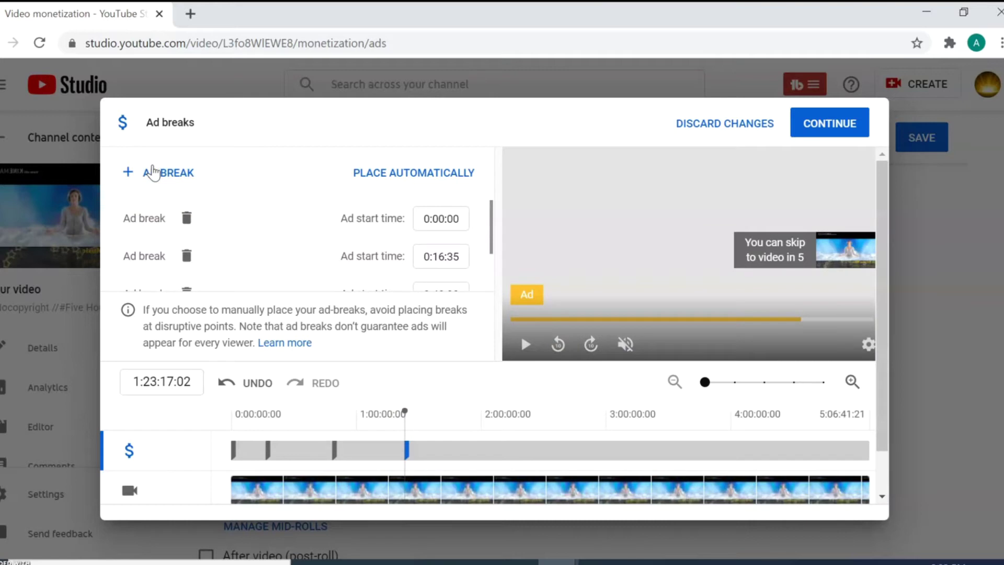
Shift the first ad break to 0:02:22, the second to 0:25:39 and the third slightly closer to the one-hour mark
click(235, 454)
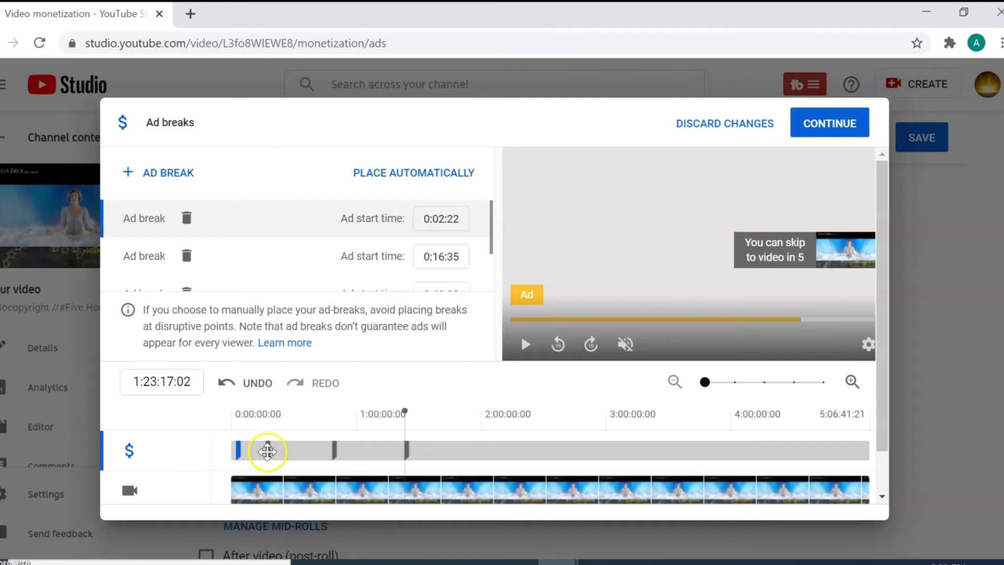
drag(267, 451, 270, 451)
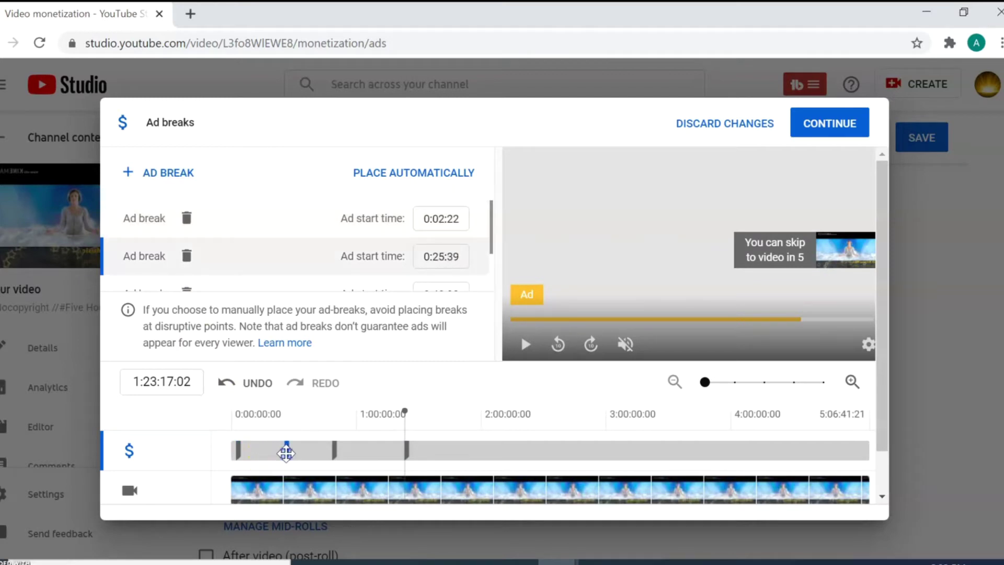
click(332, 446)
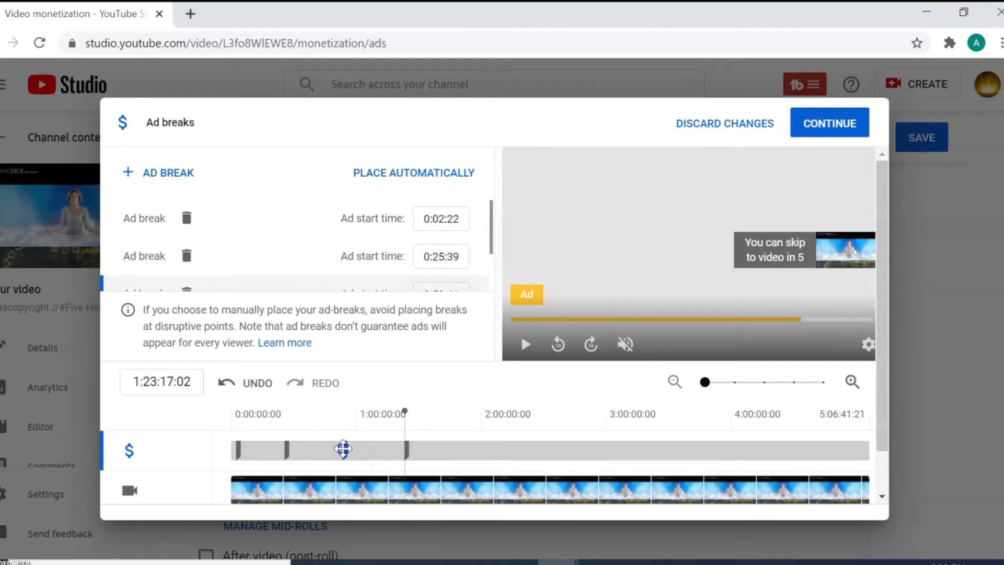
Add three more ad breaks at 1:49:20, 2:15:23 and 2:51:18
click(407, 409)
drag(406, 409, 460, 421)
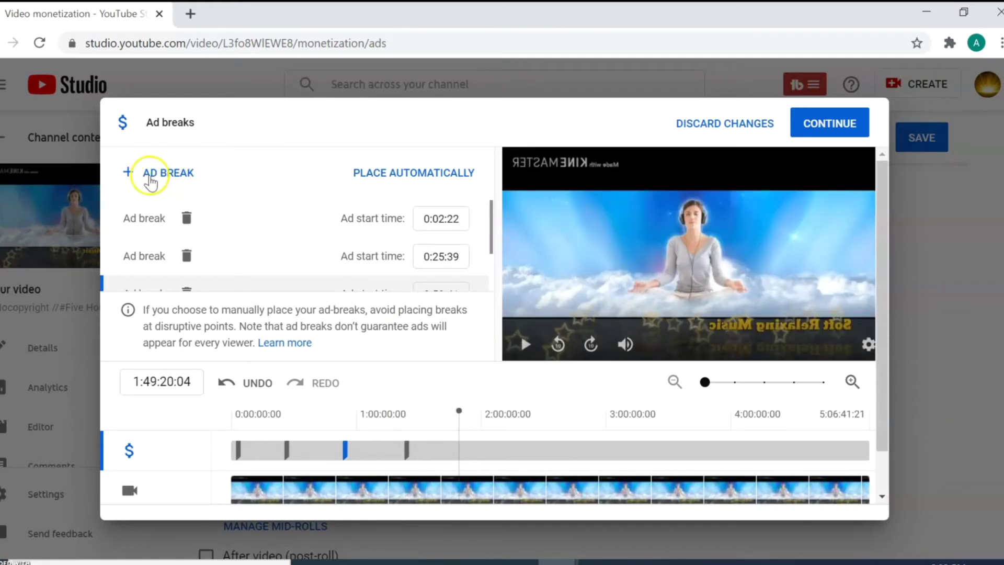
click(173, 174)
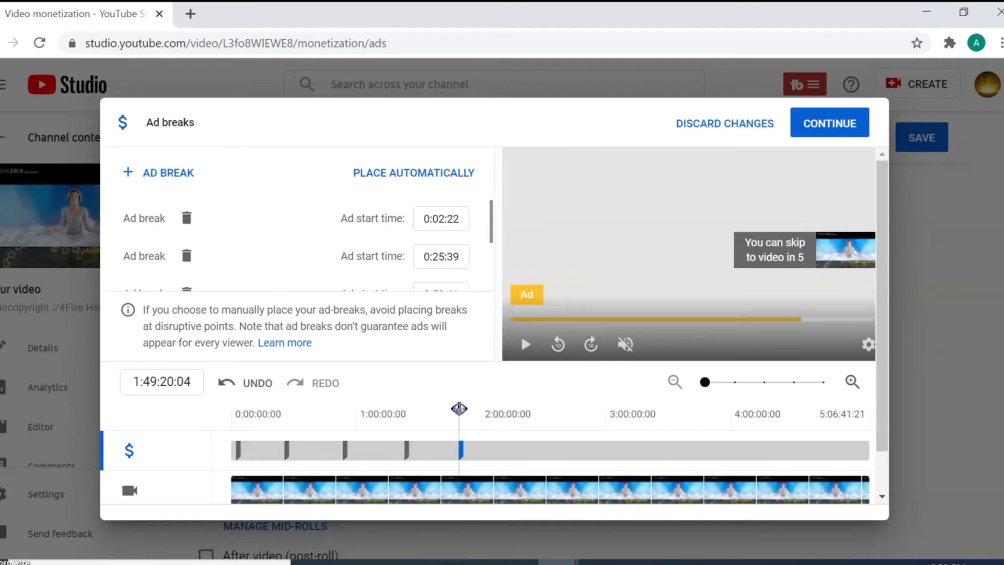
drag(460, 408, 490, 413)
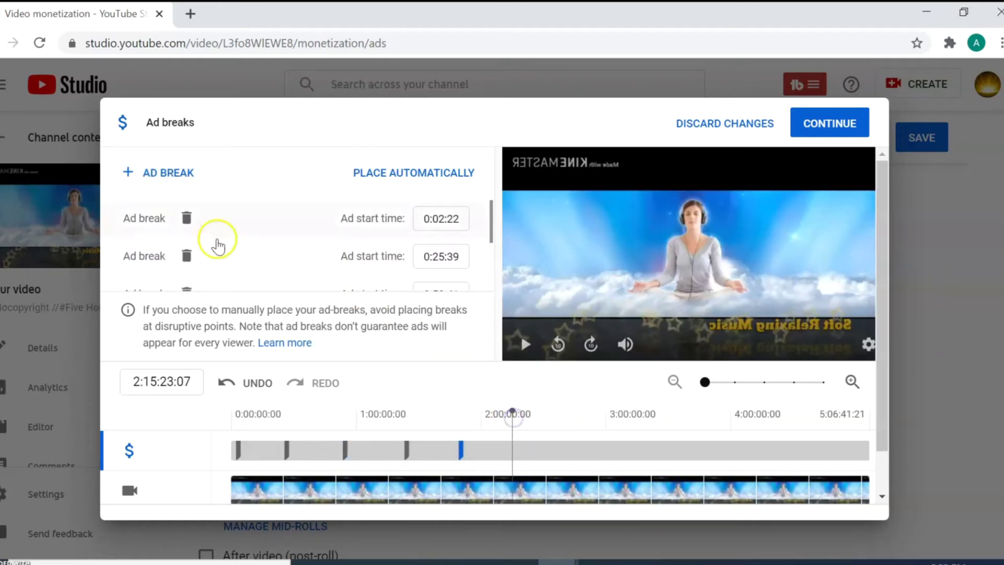
click(151, 173)
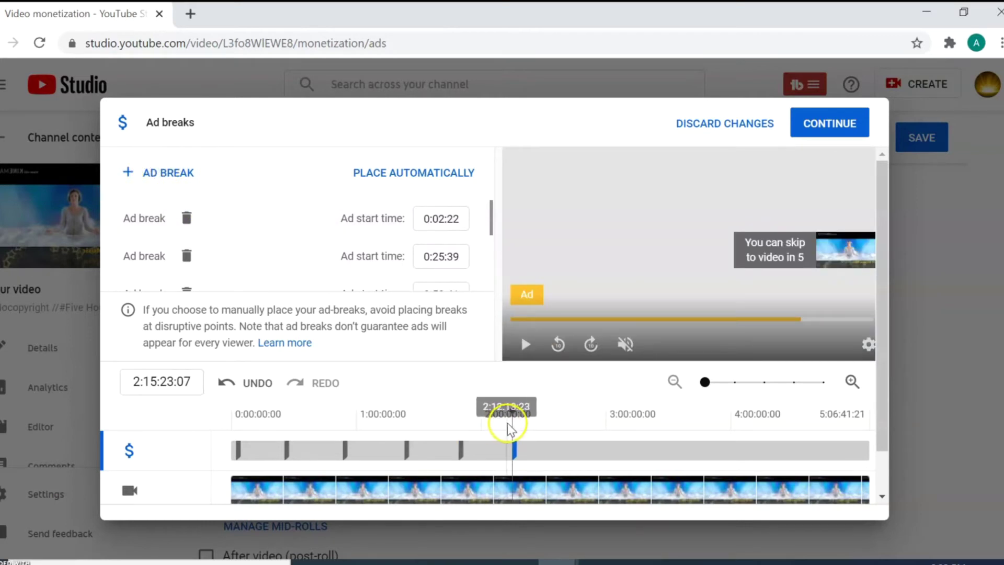
drag(514, 412, 574, 428)
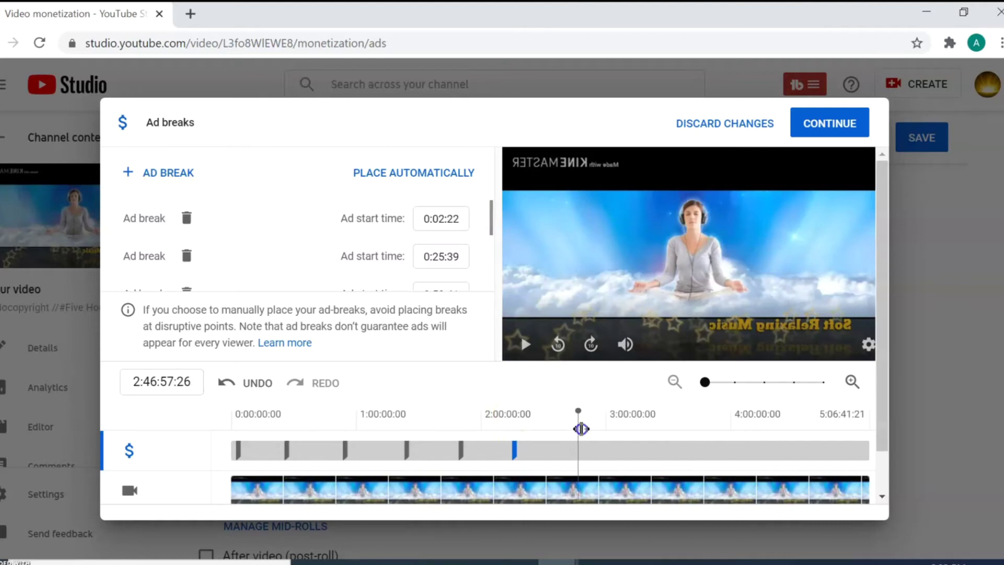
click(148, 172)
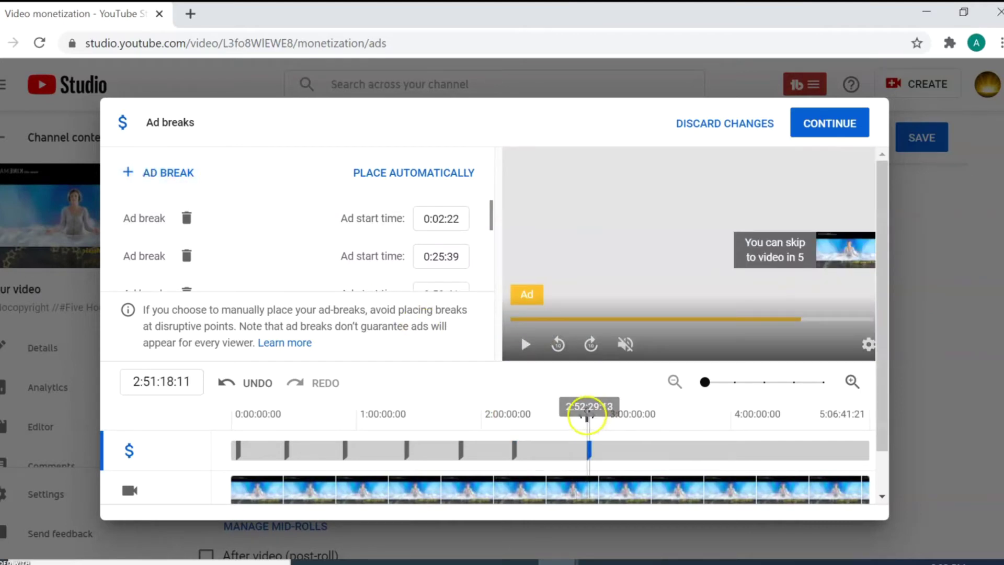
Add two ad breaks between the three- and four-hour marks, the second at 3:52:05
drag(588, 413, 649, 428)
click(172, 171)
click(656, 415)
drag(655, 409, 705, 421)
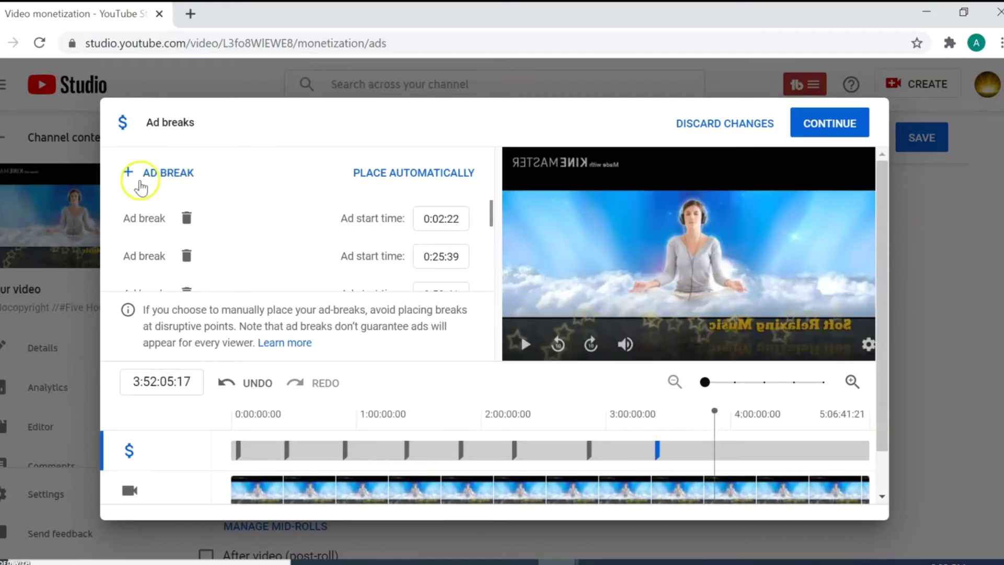
click(157, 181)
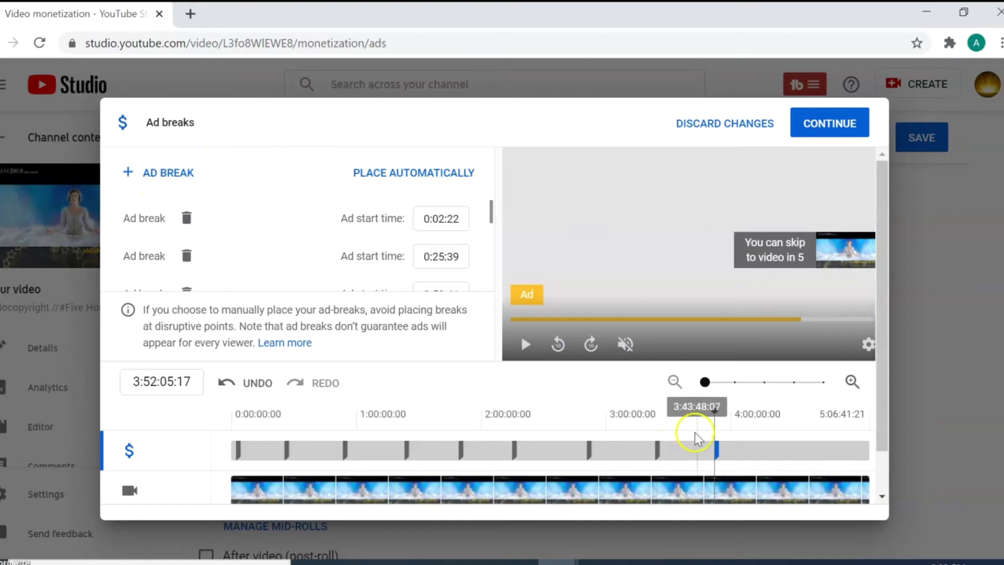
Add the final three ad breaks at 4:20:30, 4:47:21 and, close to the video's end, 5:05:06
click(715, 411)
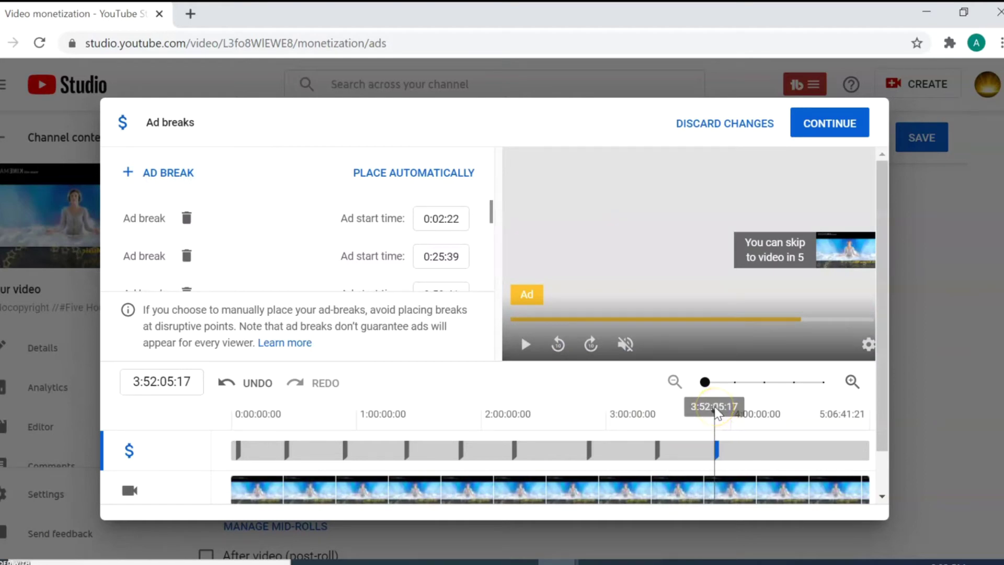
drag(715, 411, 771, 411)
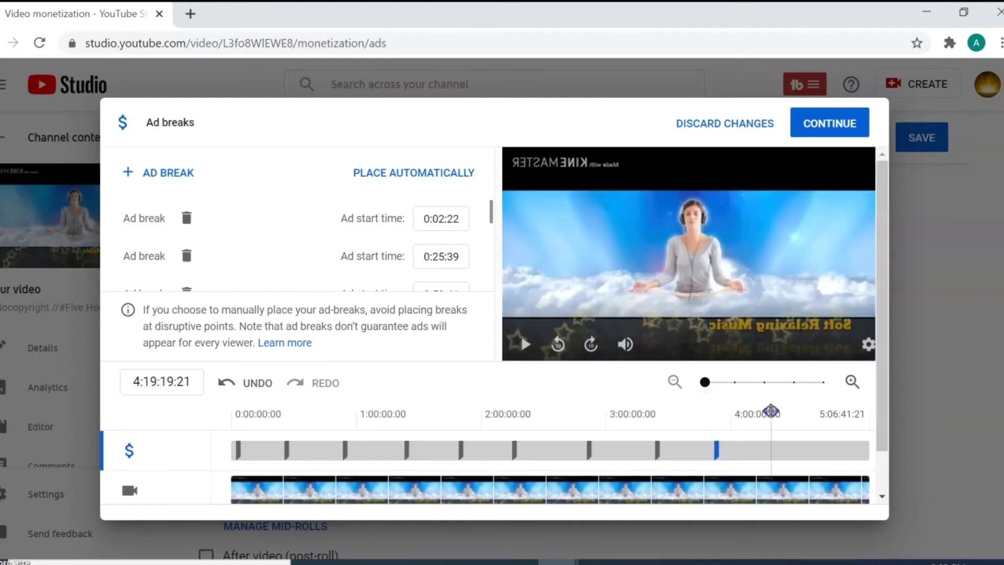
click(156, 177)
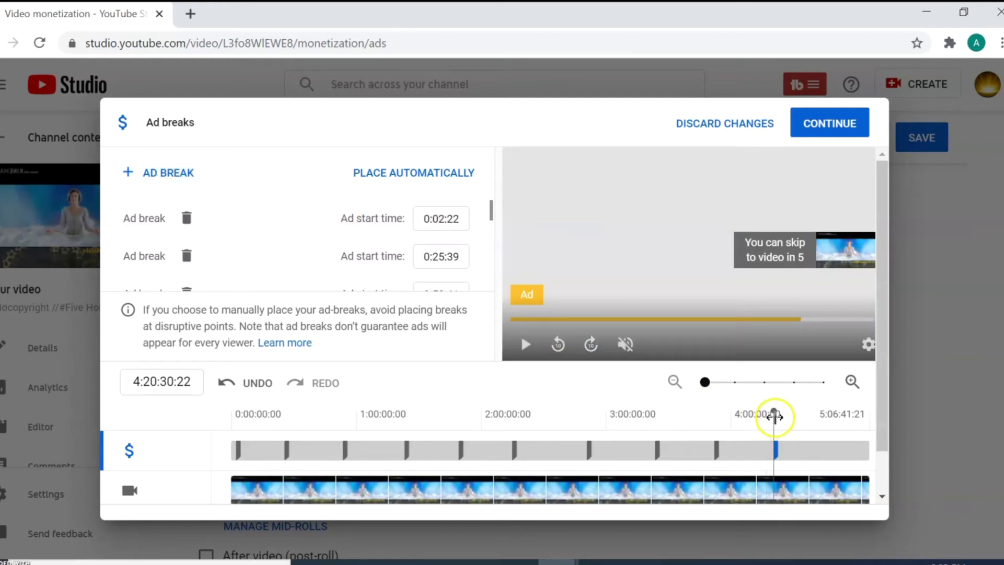
drag(775, 412, 826, 416)
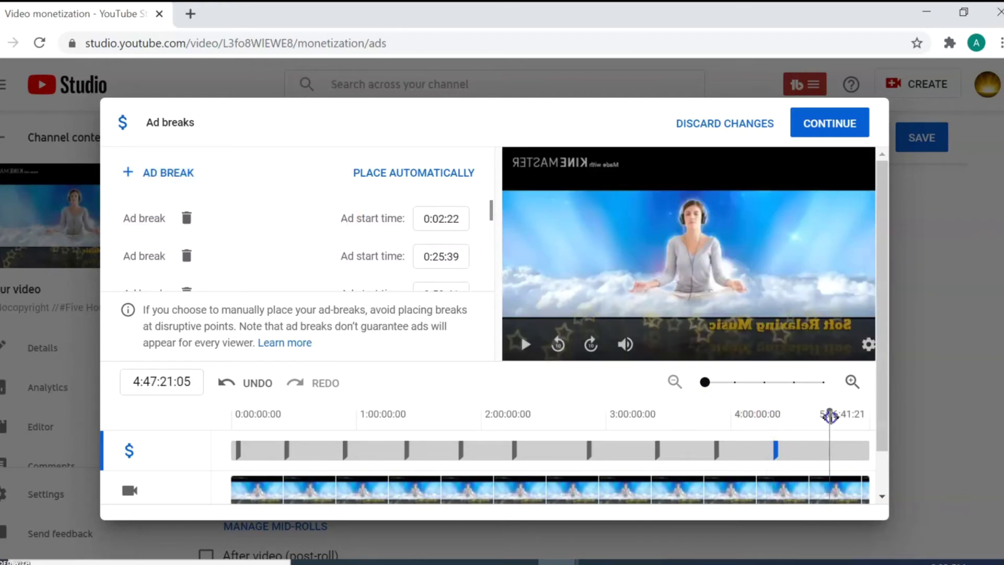
click(152, 176)
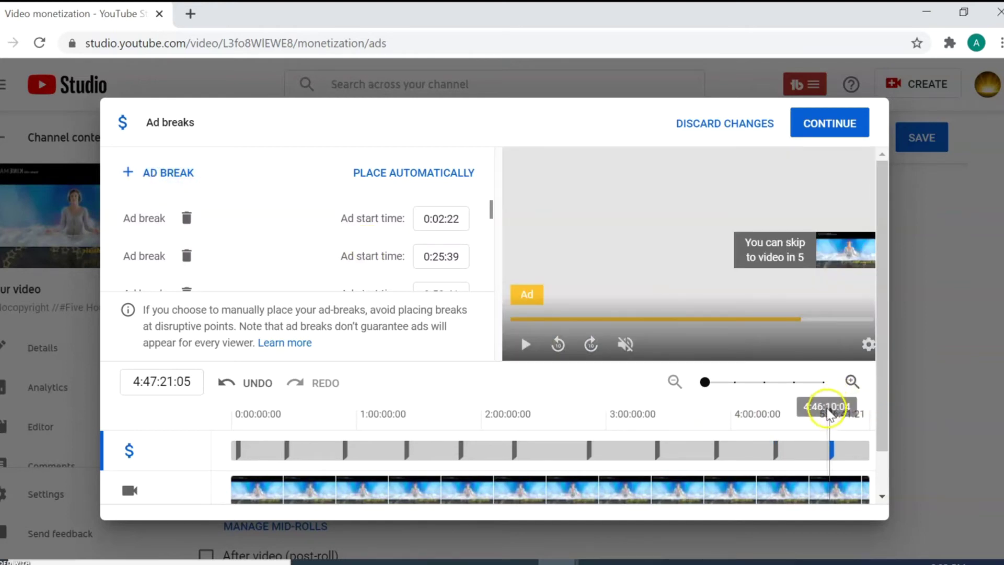
drag(827, 410, 859, 415)
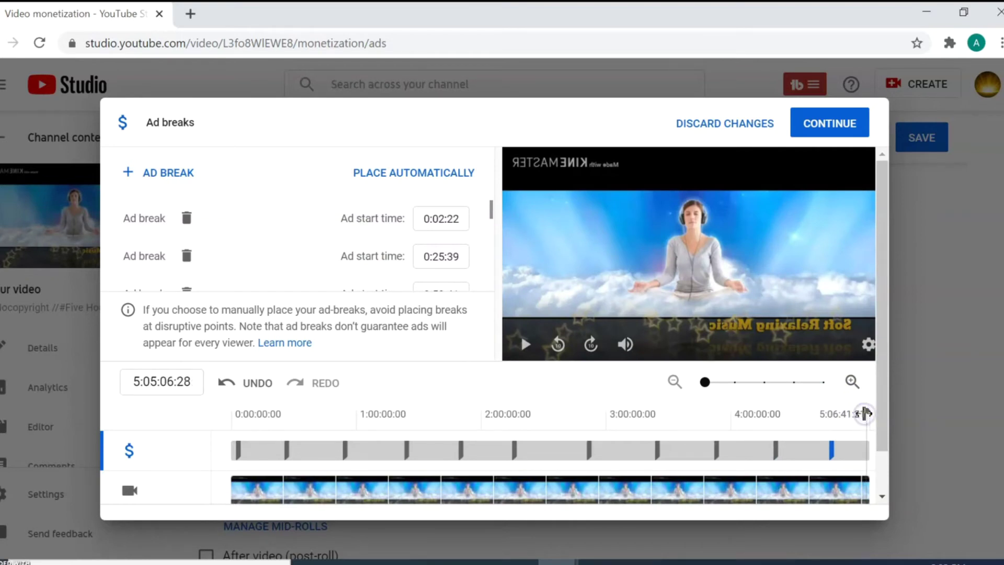
click(166, 175)
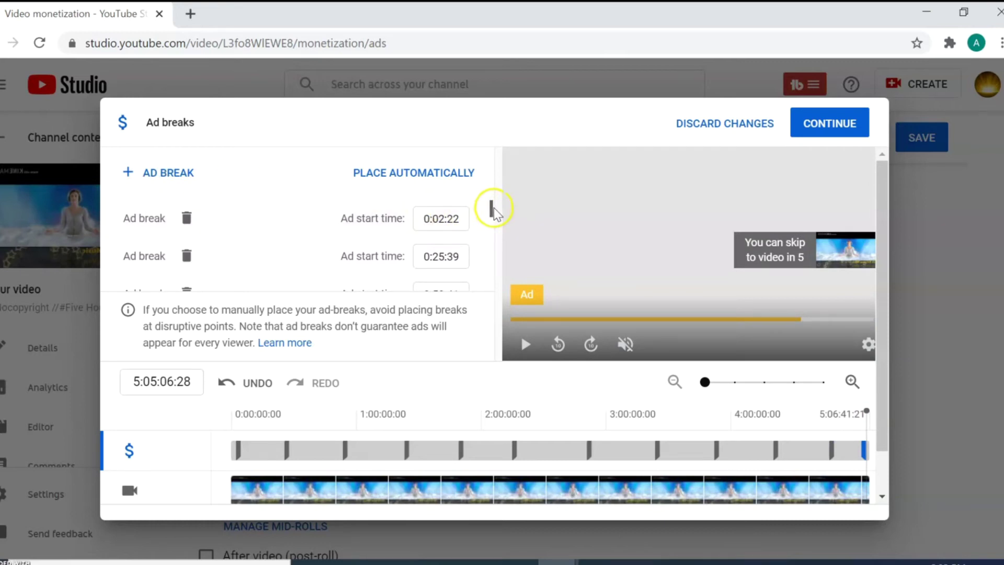
Move the first ad break on the timeline earlier, to a start time of 0:00:47
scroll(490, 208, down, 1)
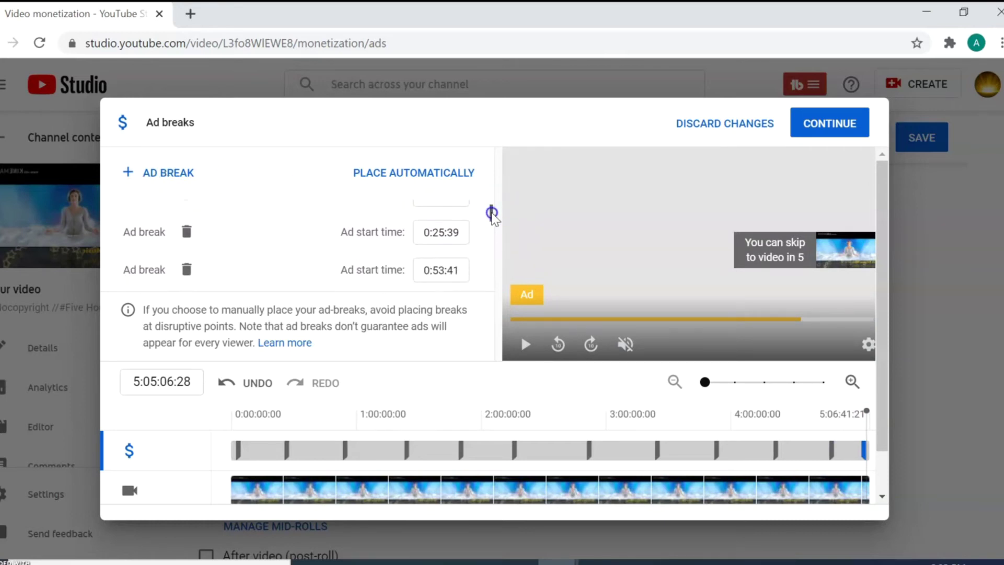
scroll(491, 209, up, 1)
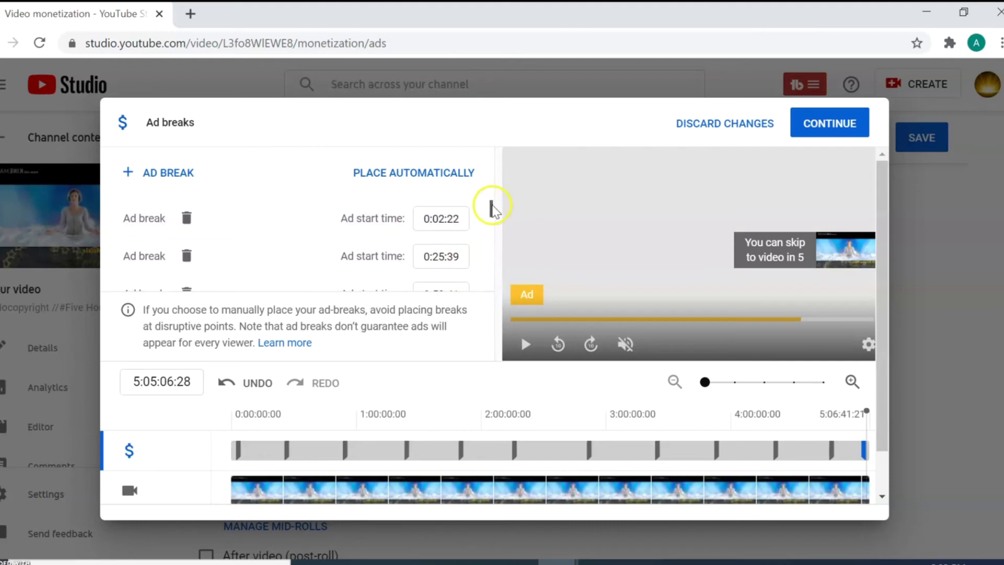
drag(491, 208, 500, 285)
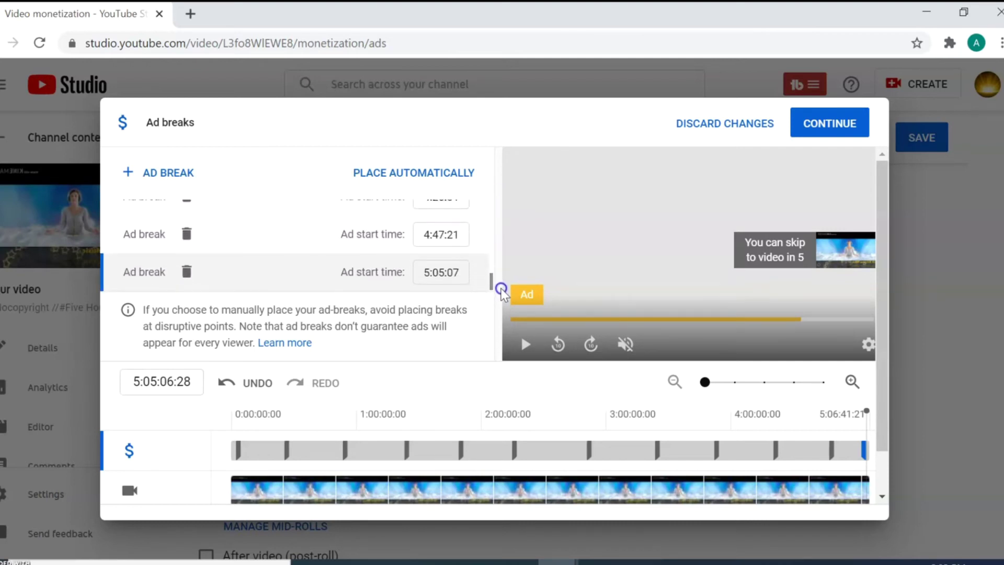
click(238, 450)
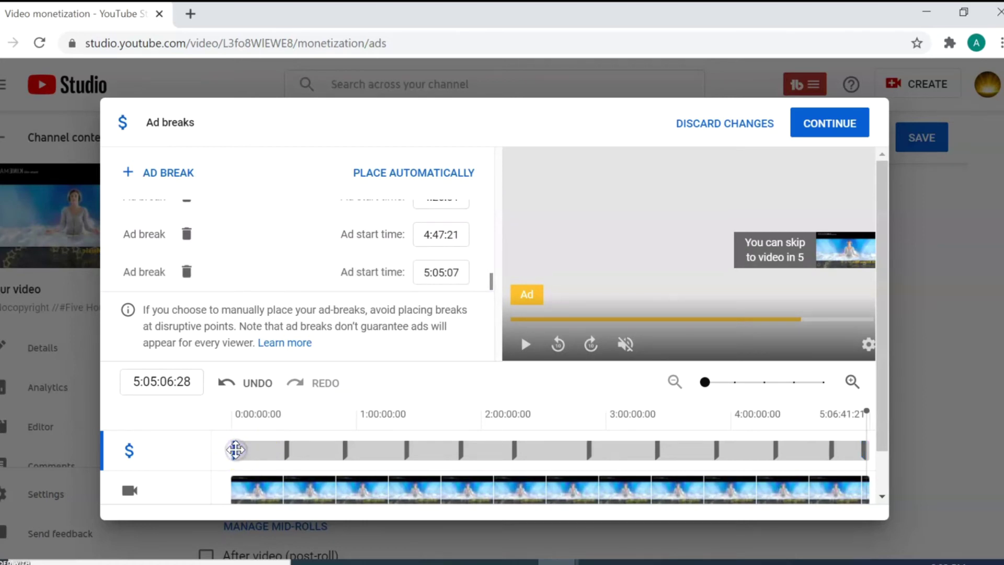
drag(493, 282, 493, 170)
click(441, 218)
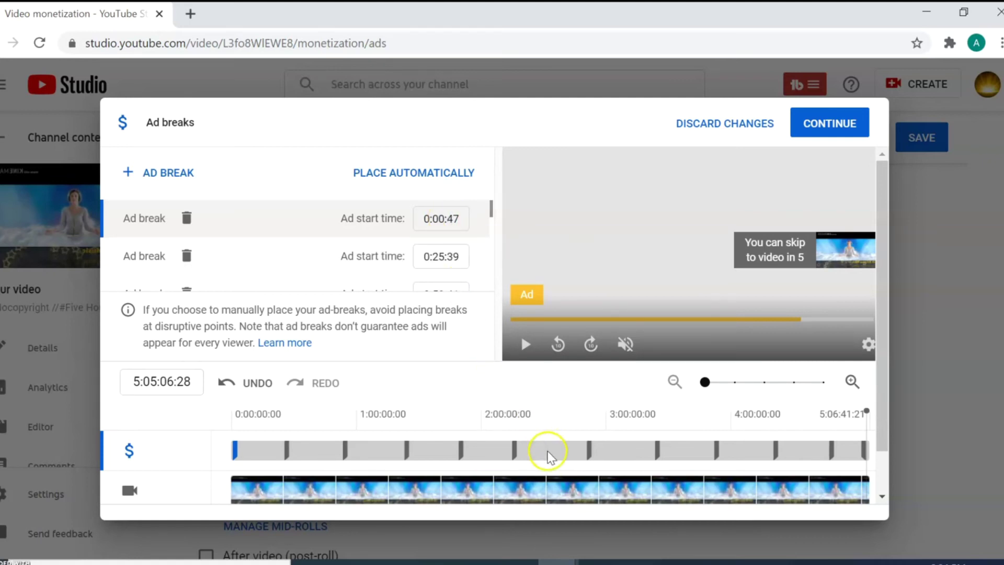
click(544, 409)
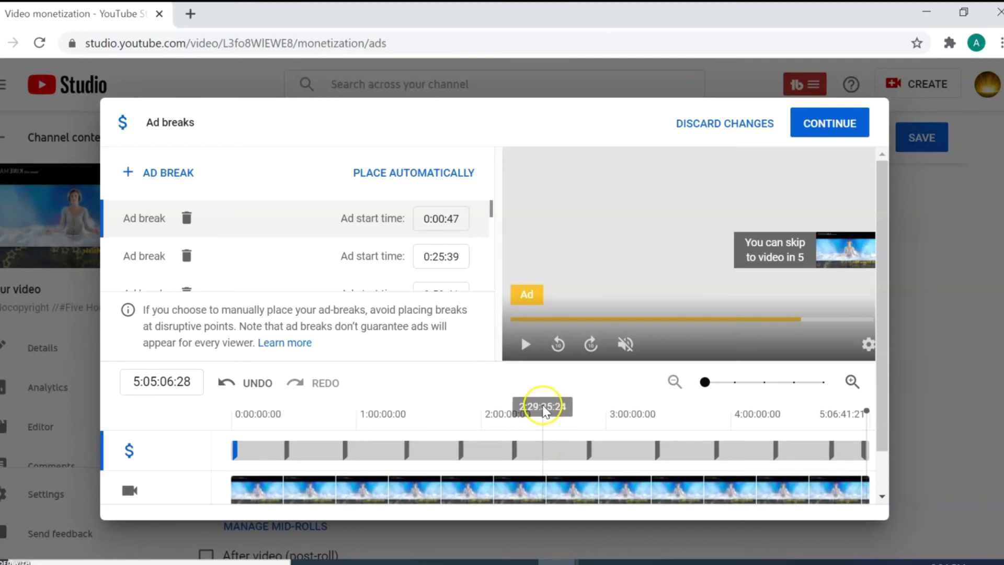
click(174, 177)
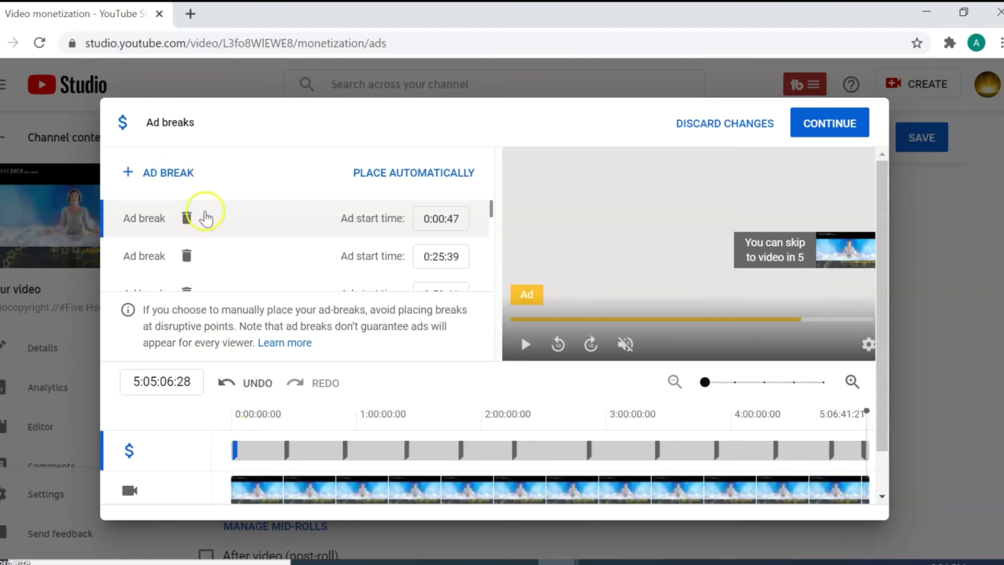
click(181, 172)
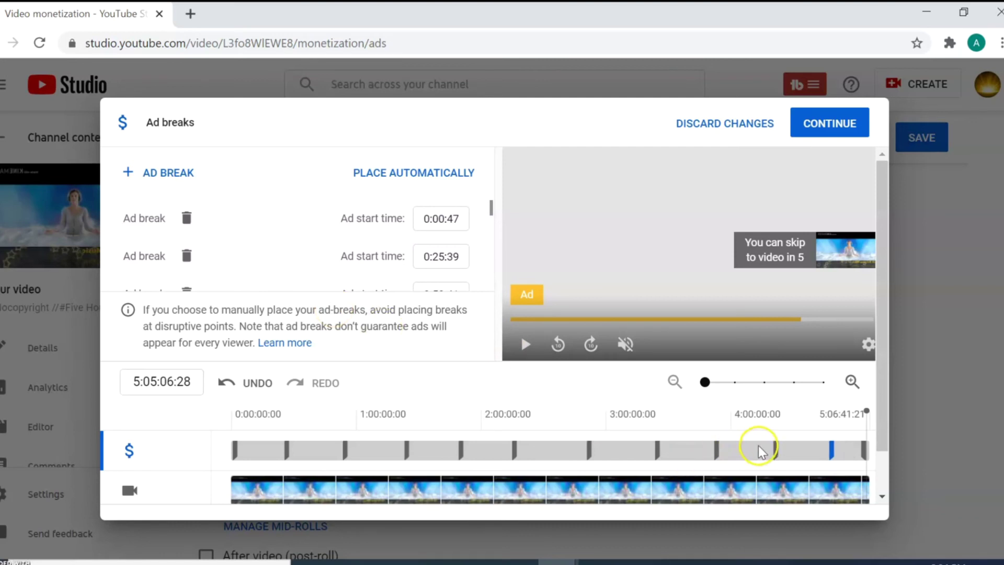
Accept the placed ad breaks and save the video's monetization settings
drag(881, 288, 892, 342)
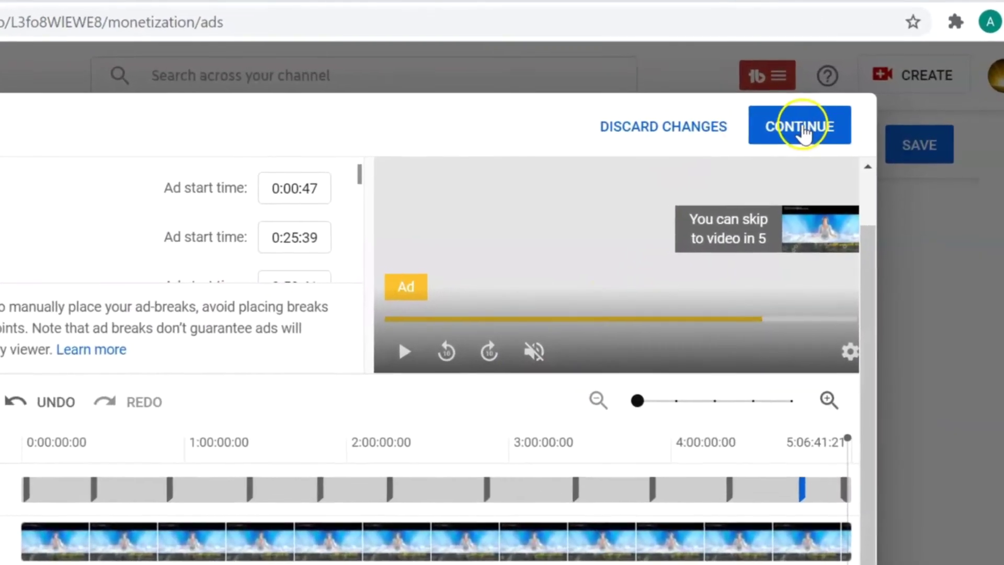
click(802, 132)
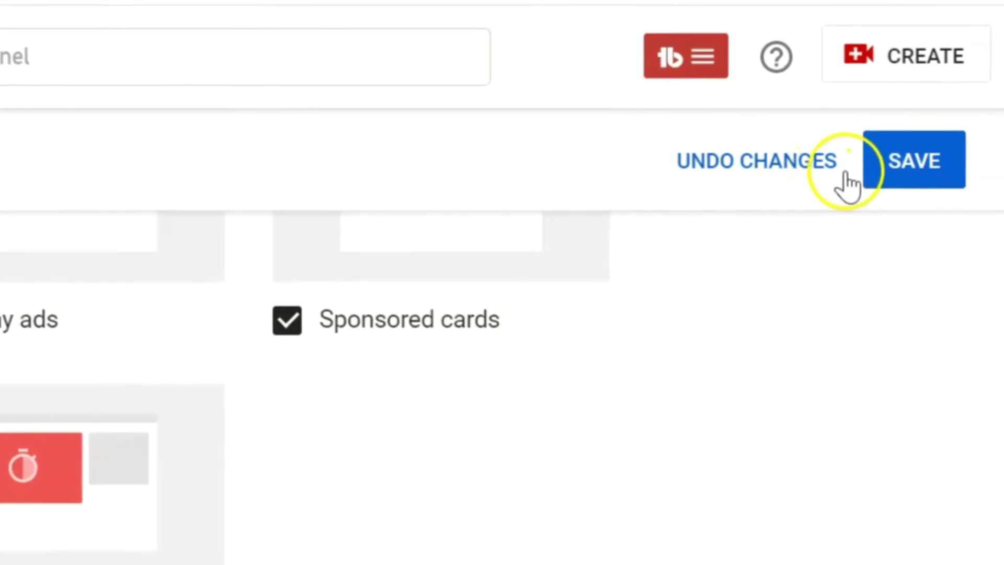
click(892, 179)
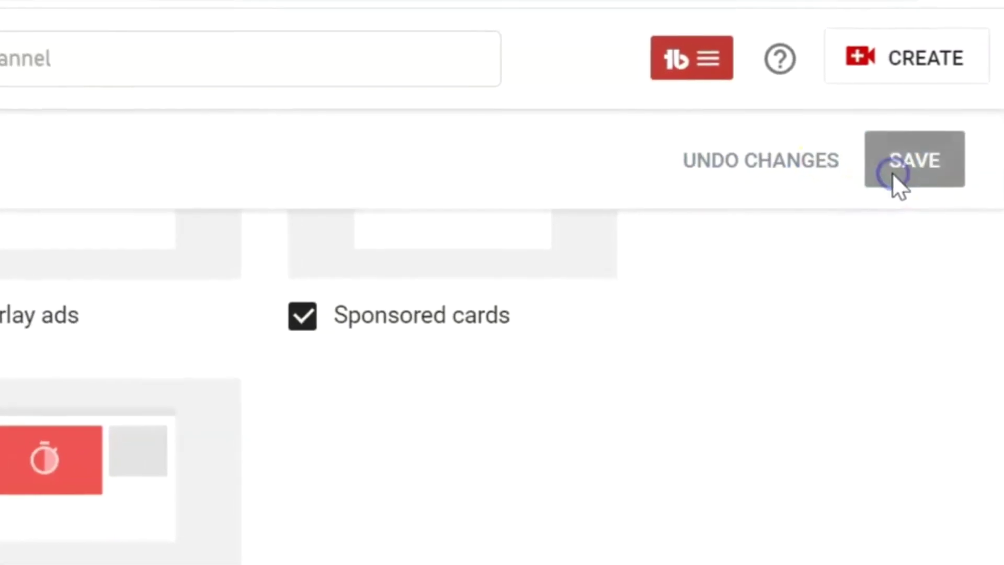